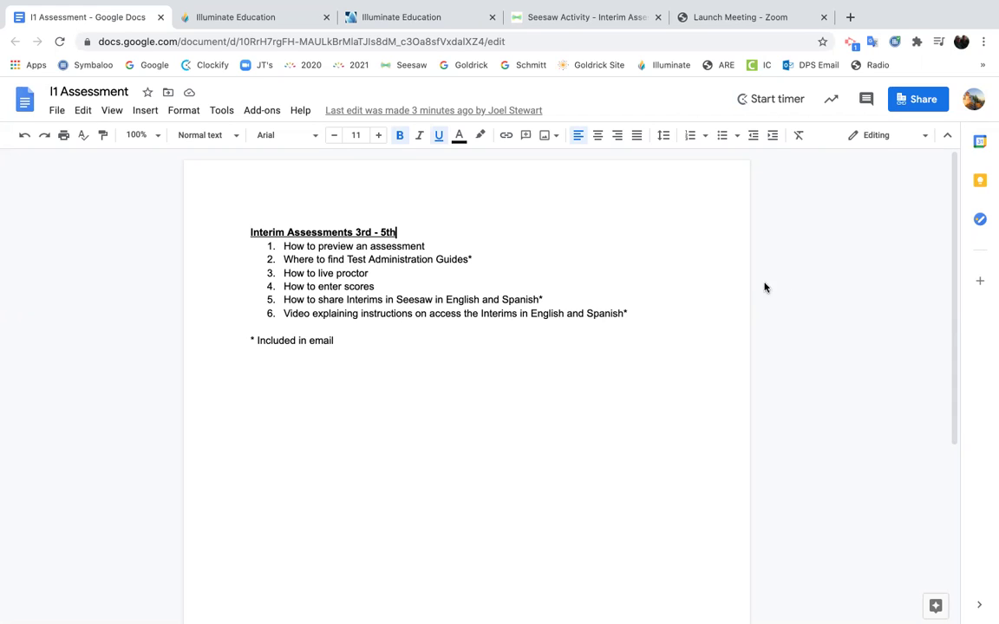
- Switch to the signed-in Illuminate Education page and open Gr 4 Math Interim Assessment 1 - 2021 from the Gr 4 Math and ELA Interims
click(239, 18)
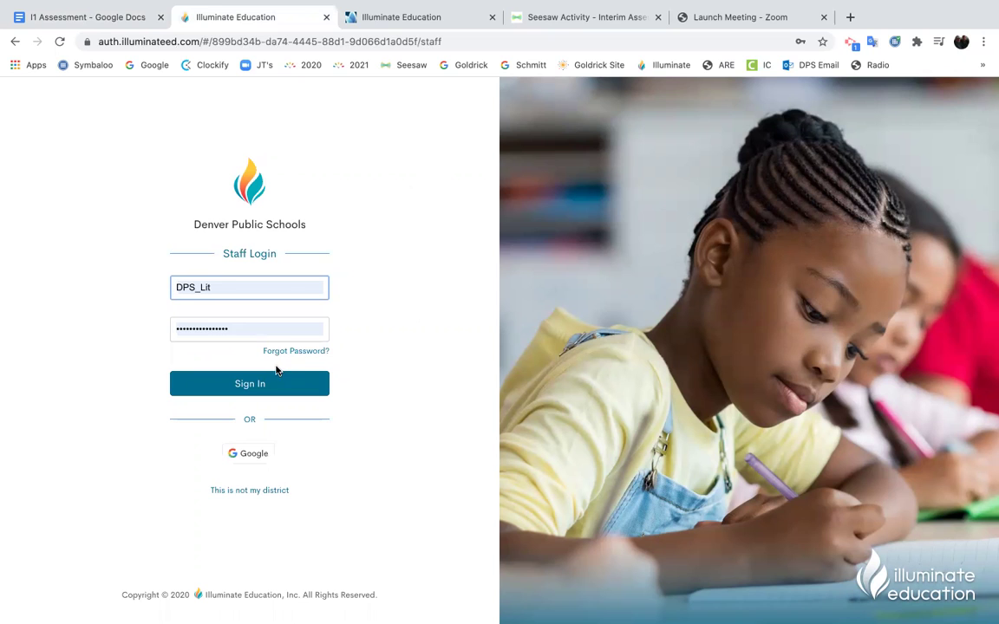
click(397, 16)
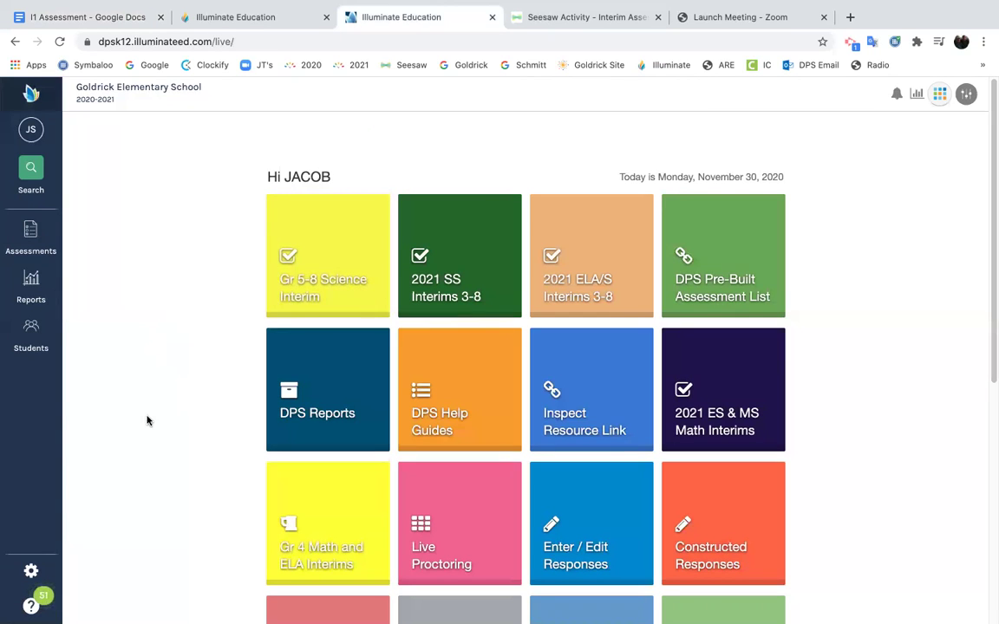
click(334, 514)
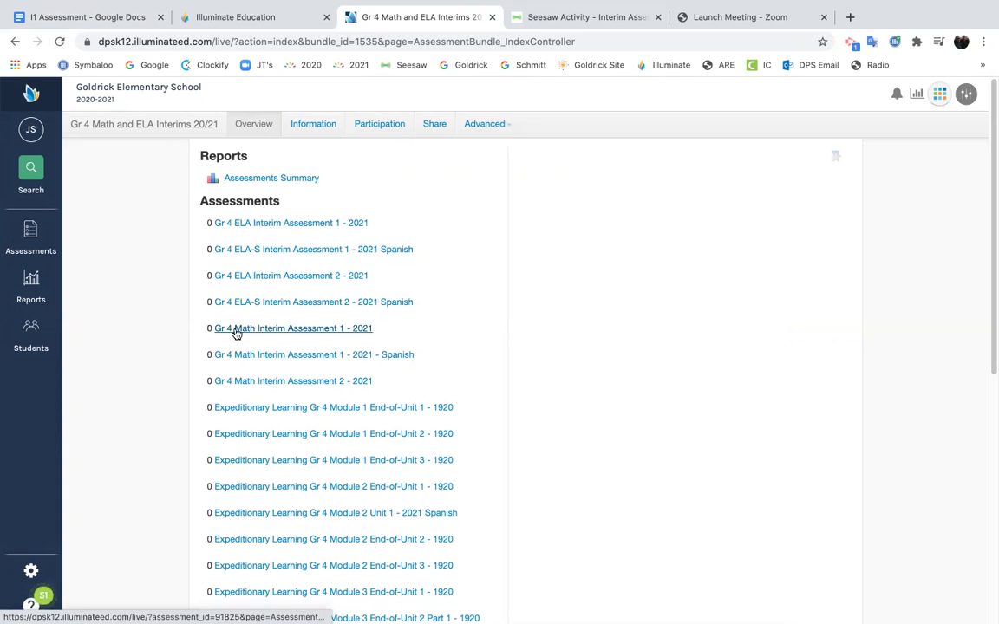
click(294, 331)
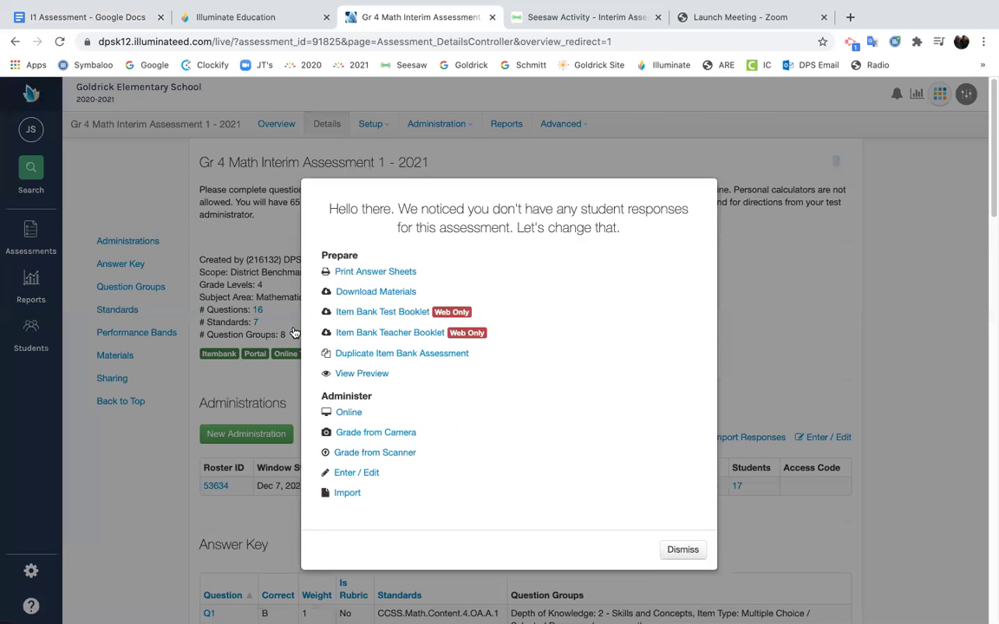
click(683, 550)
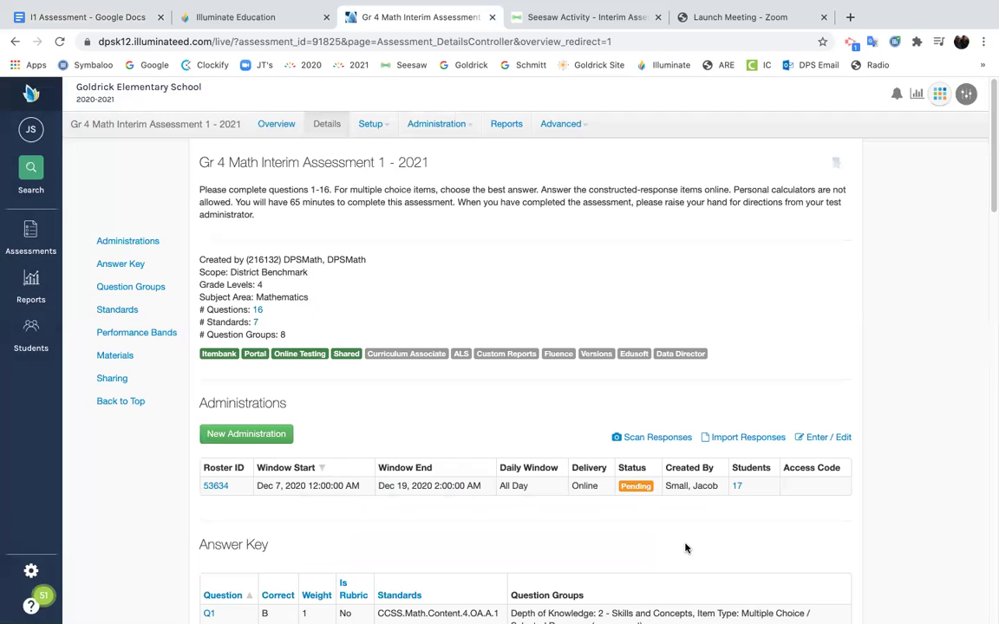
- Launch a preview of the assessment from its online testing administrations, keeping the default administration options
click(467, 126)
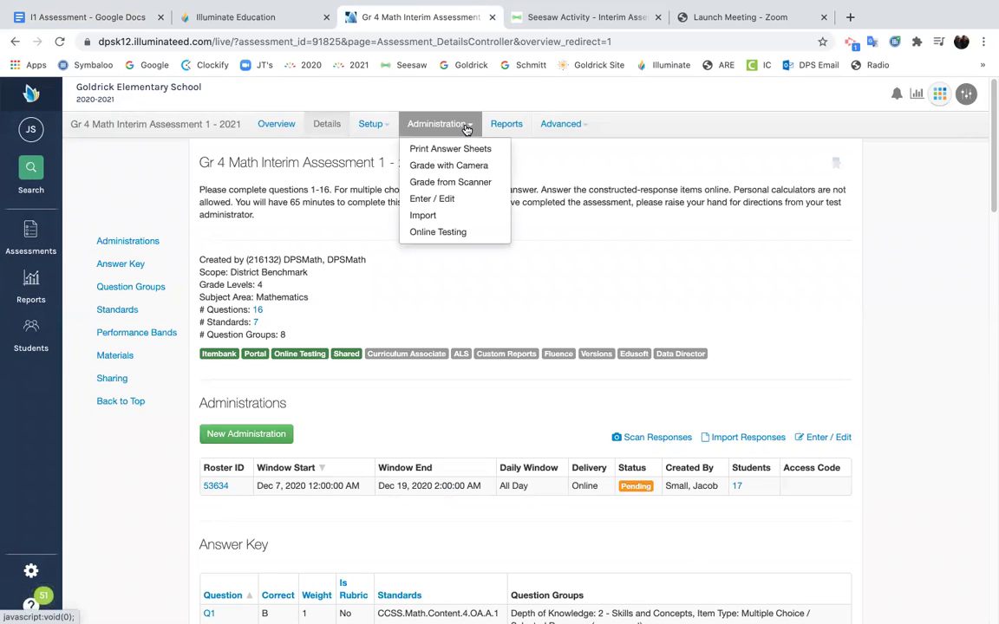
click(450, 232)
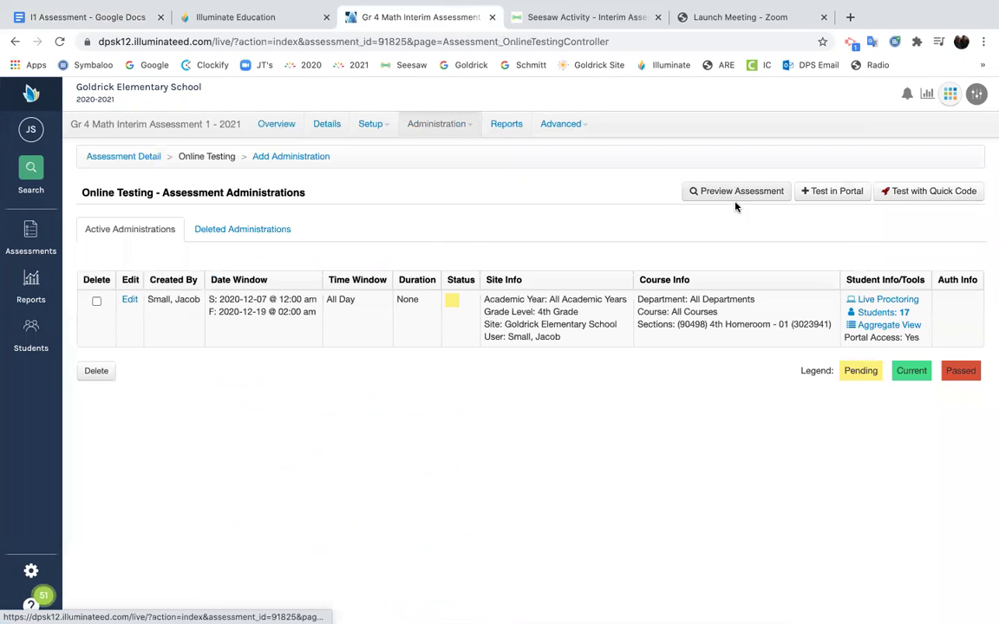
click(728, 191)
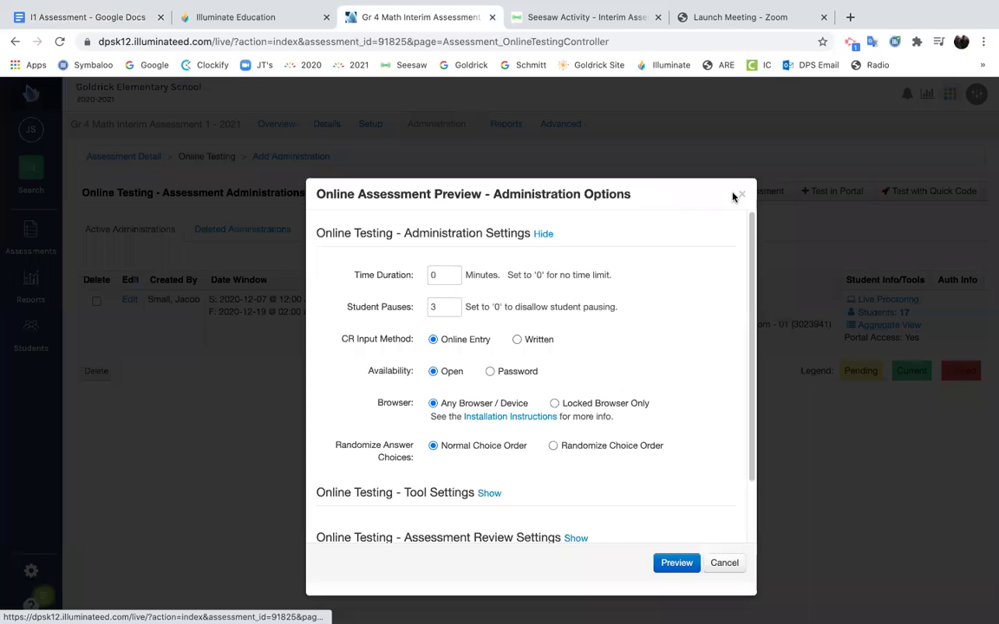
click(670, 562)
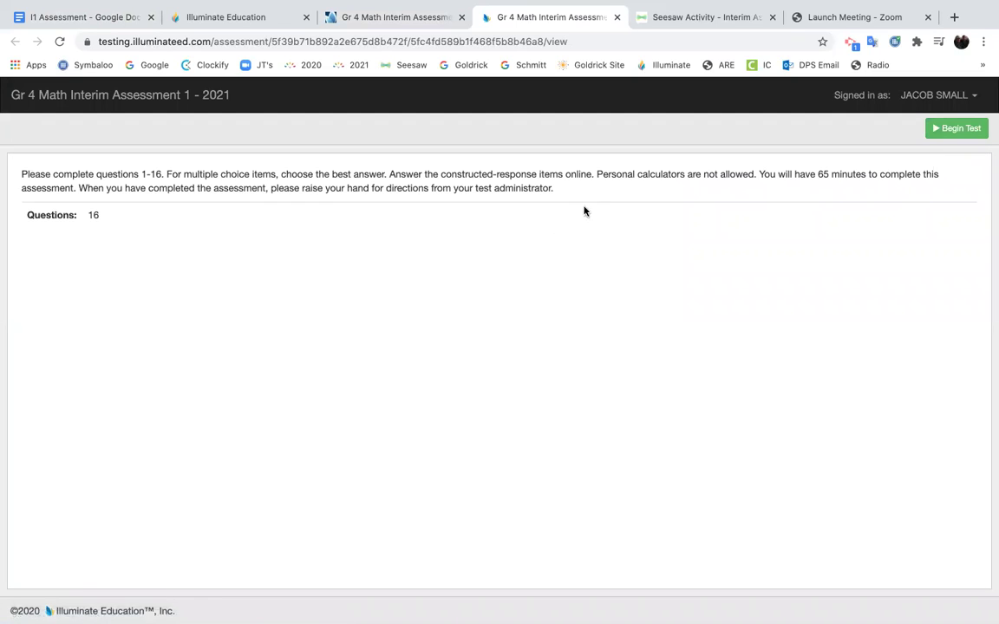
- Begin the preview test, look at questions 1 and 2, and close the preview and its options
click(946, 130)
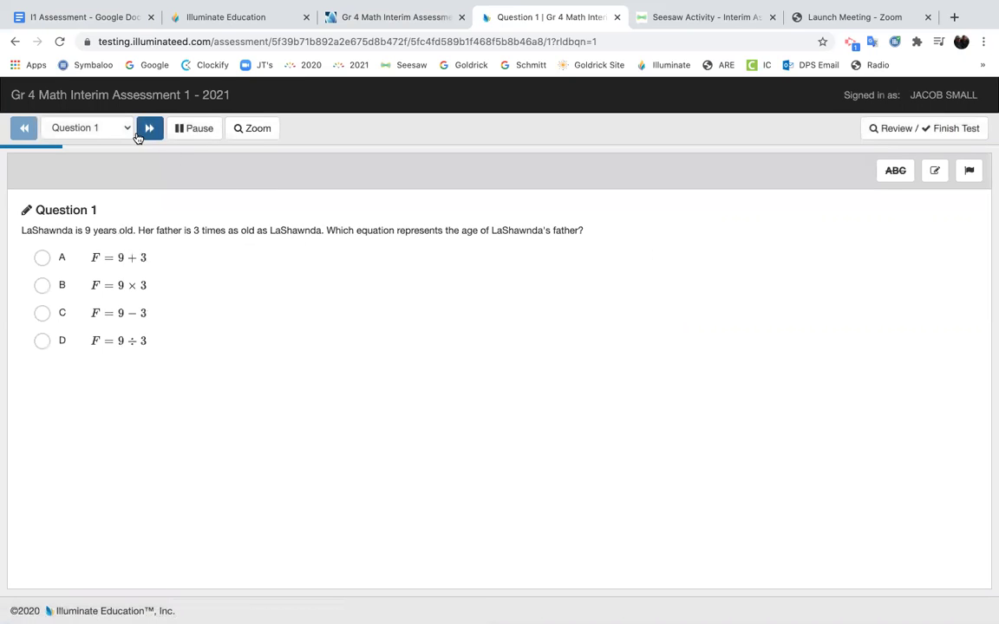
click(148, 128)
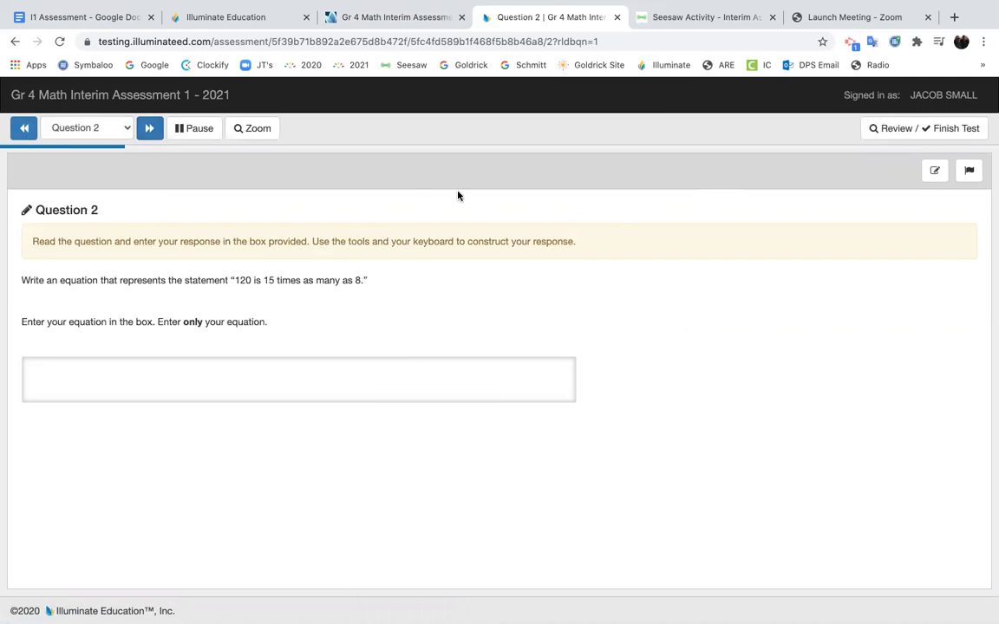
click(617, 18)
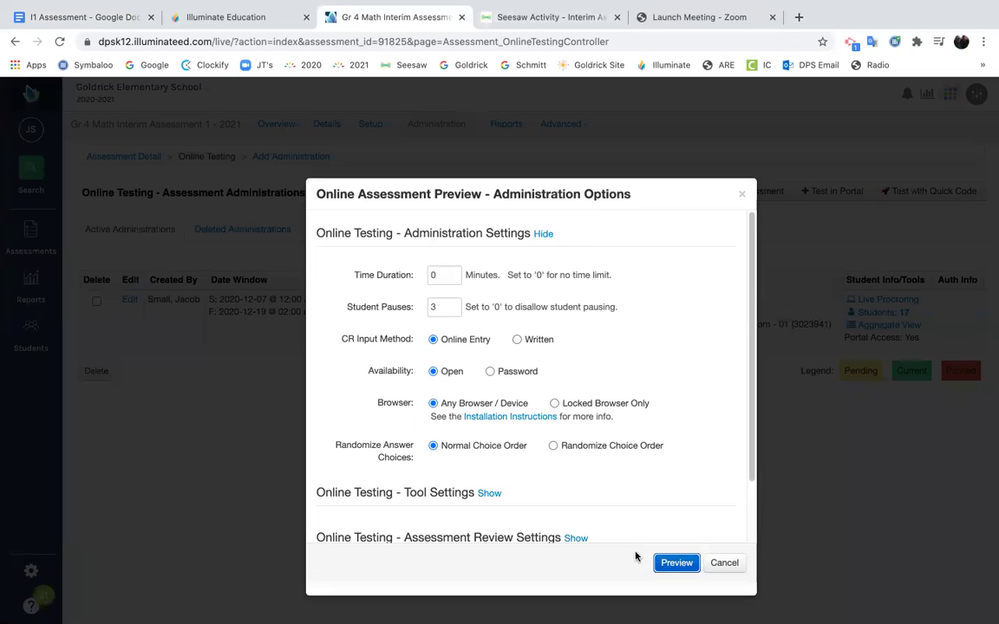
click(724, 563)
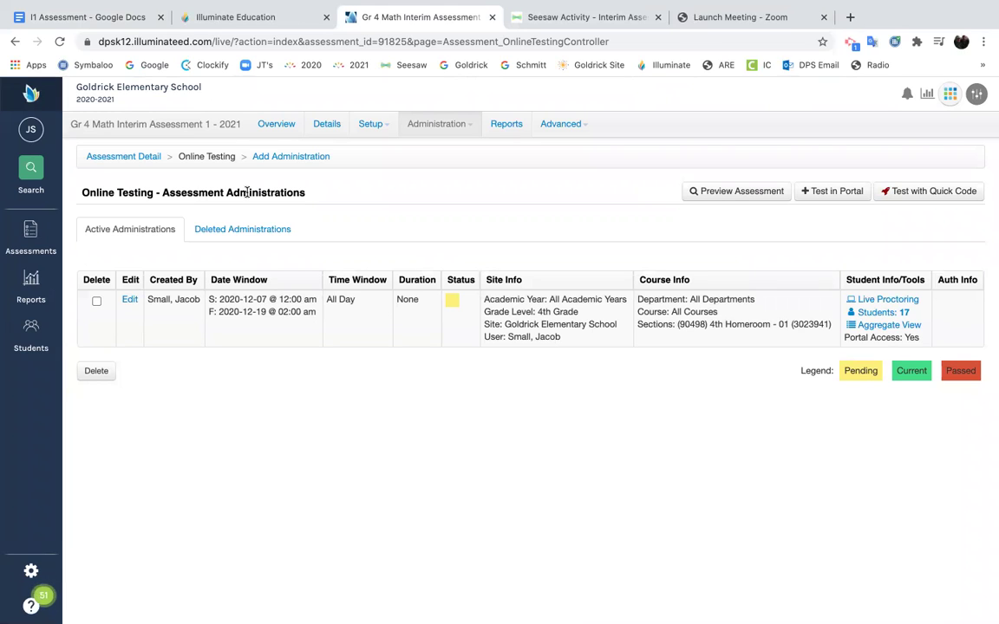
- Download Gr_3-5_Teacher_Guide_Literacy_and_Math_IA1_2021 from the assessment's setup materials and open the PDF
click(380, 131)
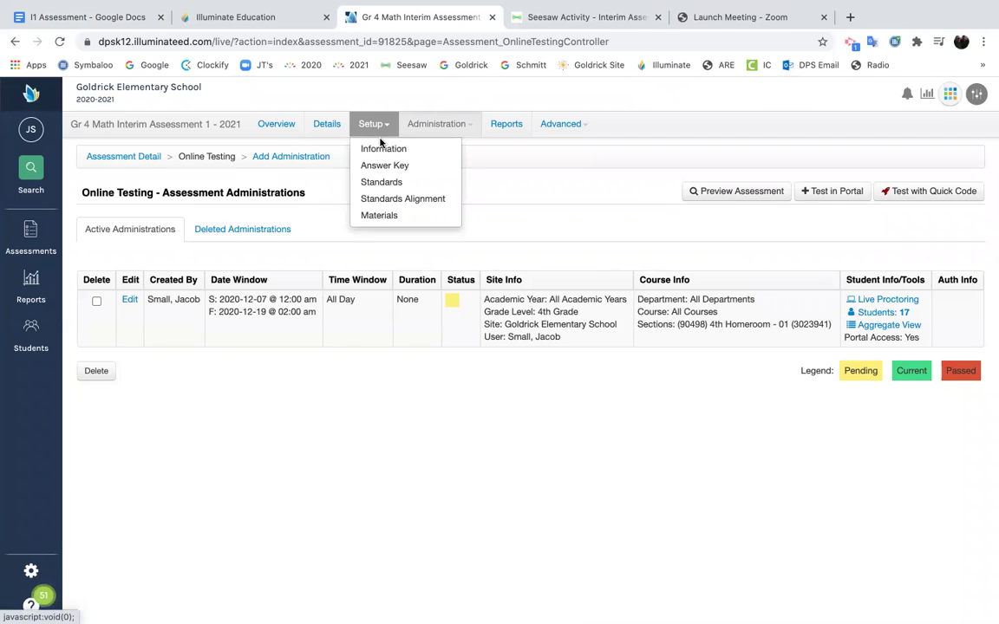
click(386, 217)
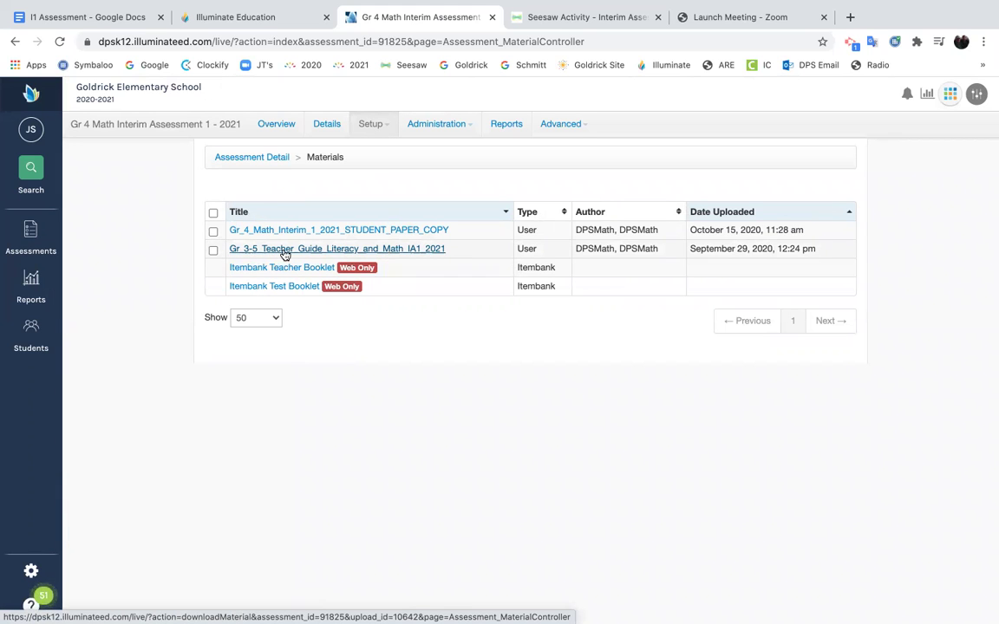
click(293, 250)
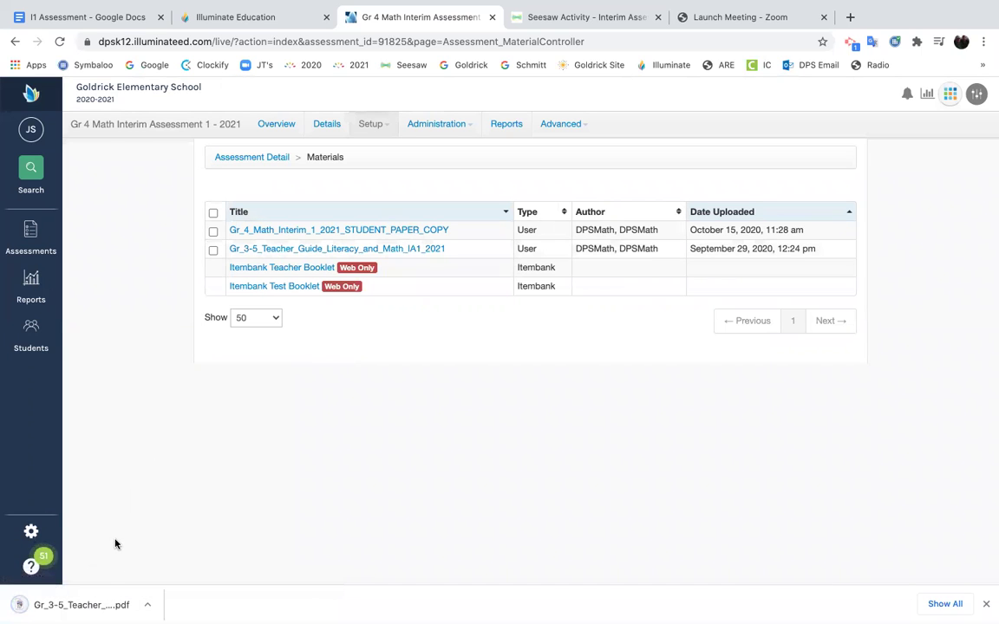
click(113, 605)
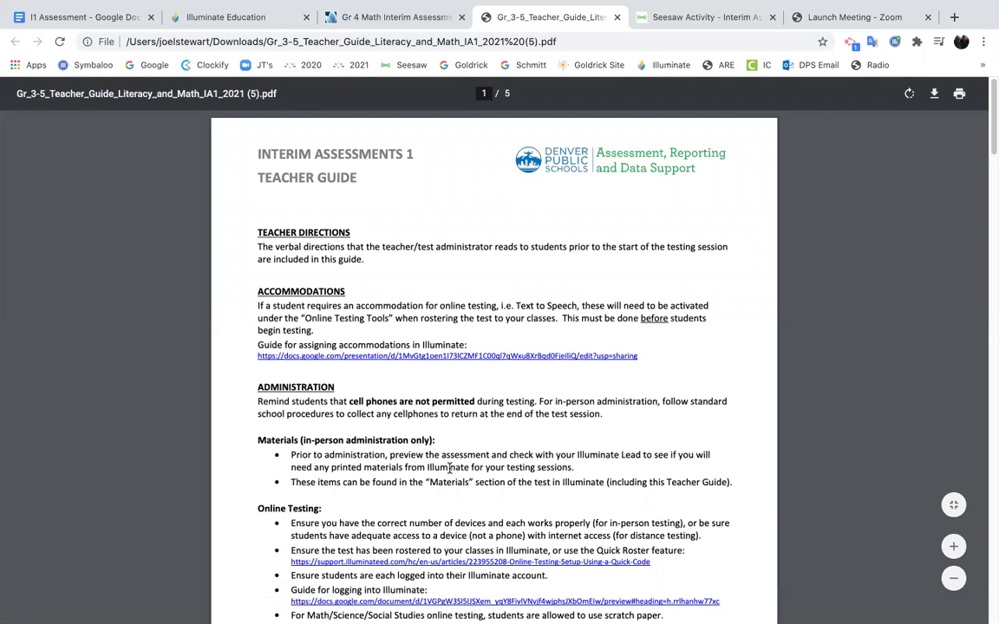
- Examine the teacher guide's administration notes and the verbal directions for the literacy and math interims, and close the guide
scroll(442, 466, down, 5)
scroll(431, 464, down, 10)
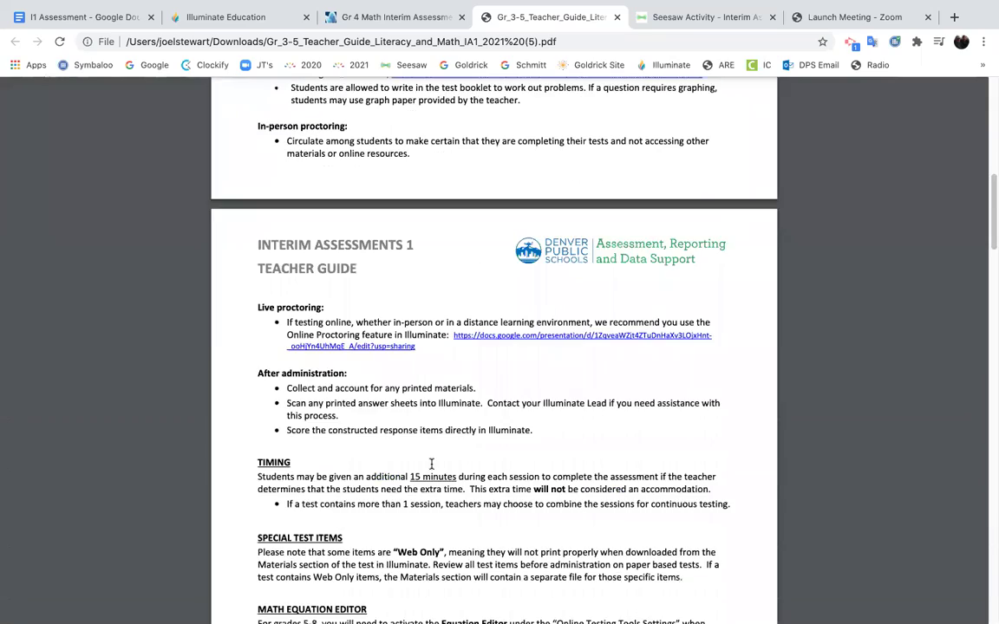
scroll(431, 464, down, 5)
scroll(431, 464, down, 12)
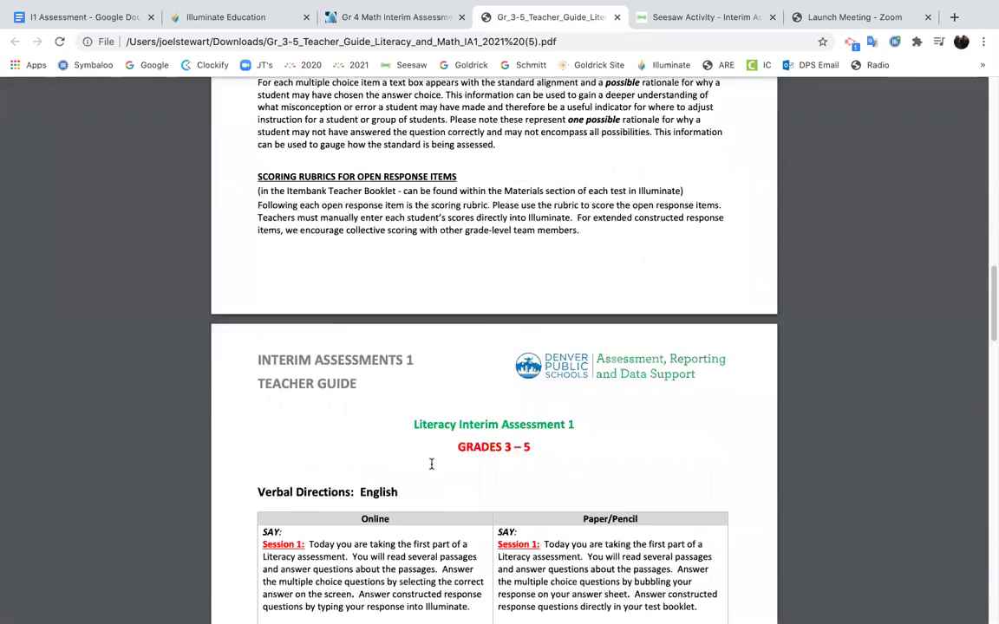
scroll(431, 464, down, 2)
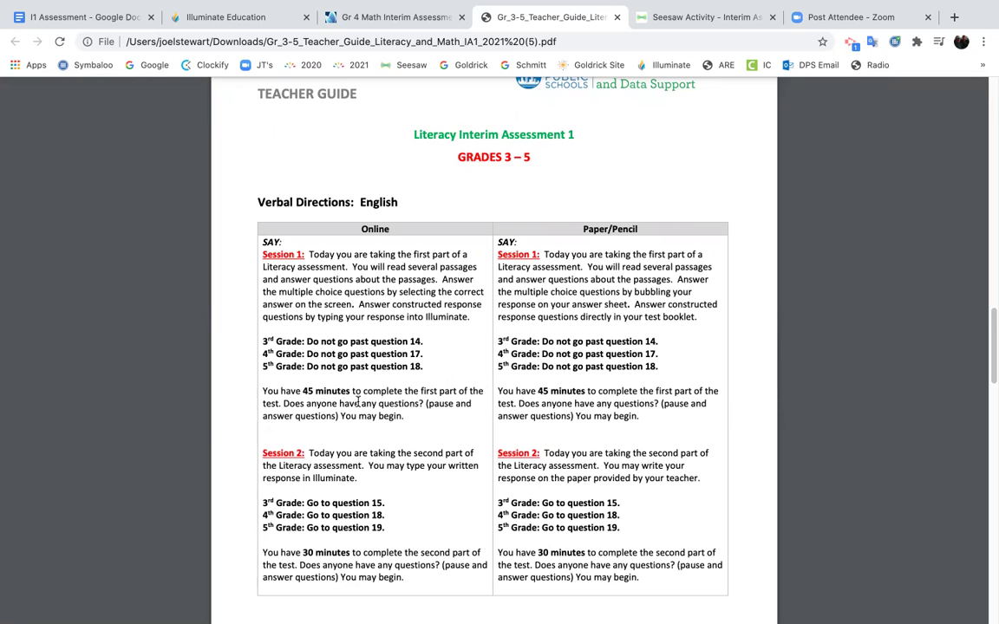
scroll(362, 407, down, 5)
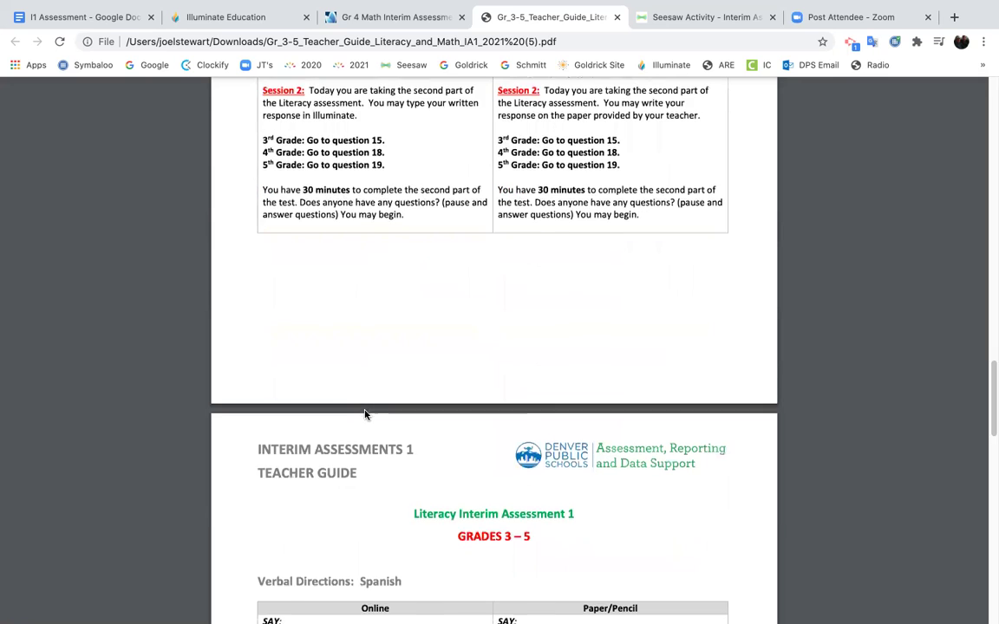
scroll(364, 414, down, 15)
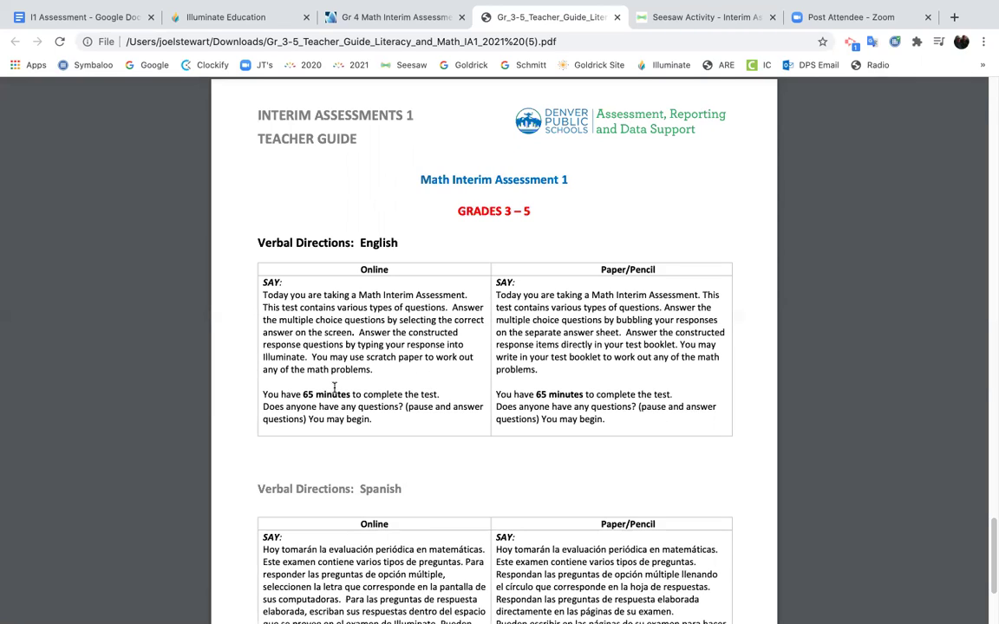
scroll(334, 388, down, 3)
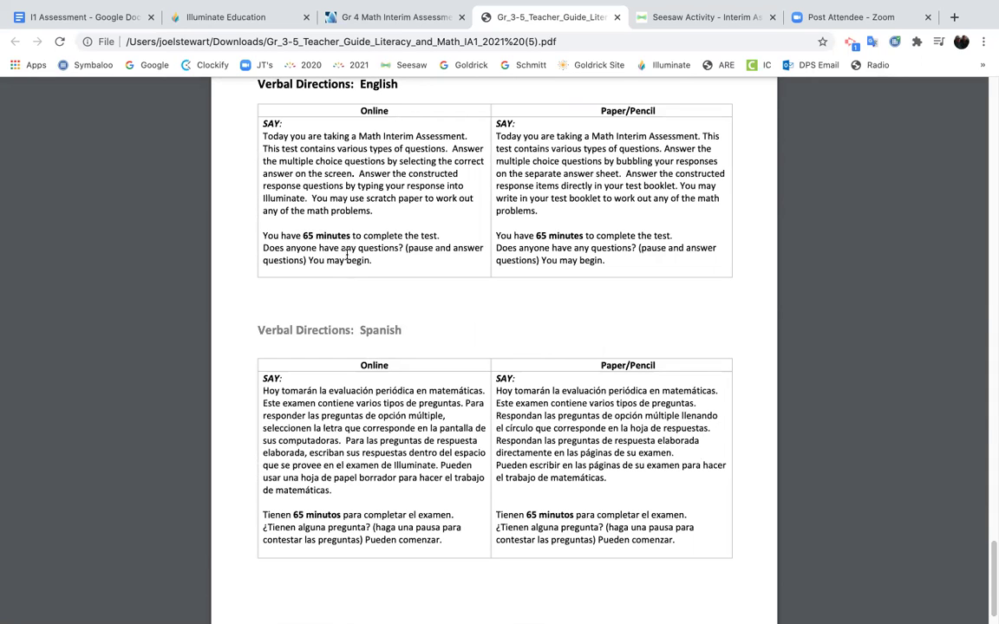
scroll(345, 255, up, 3)
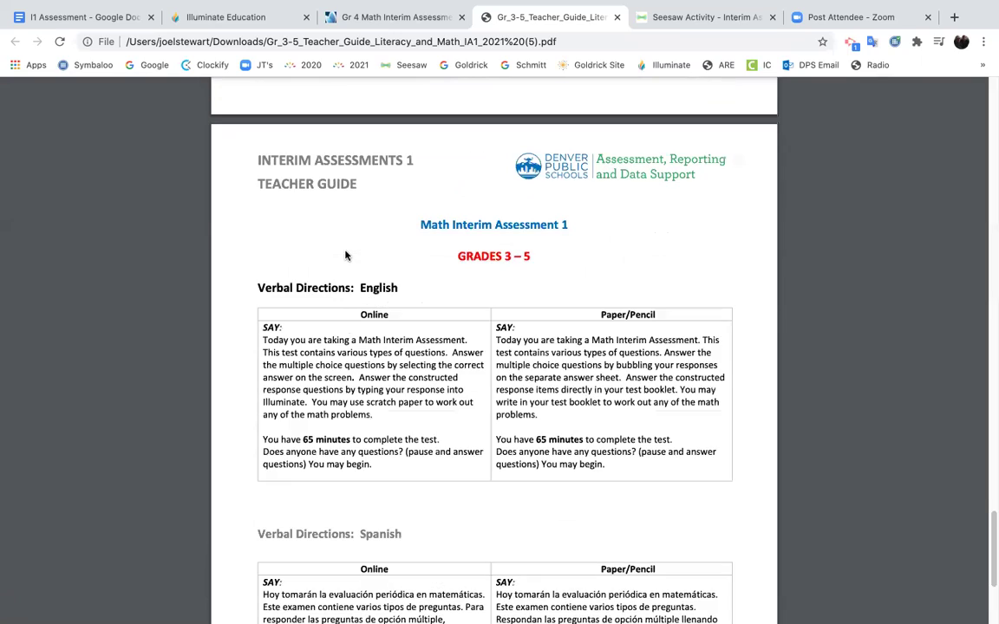
scroll(345, 256, up, 6)
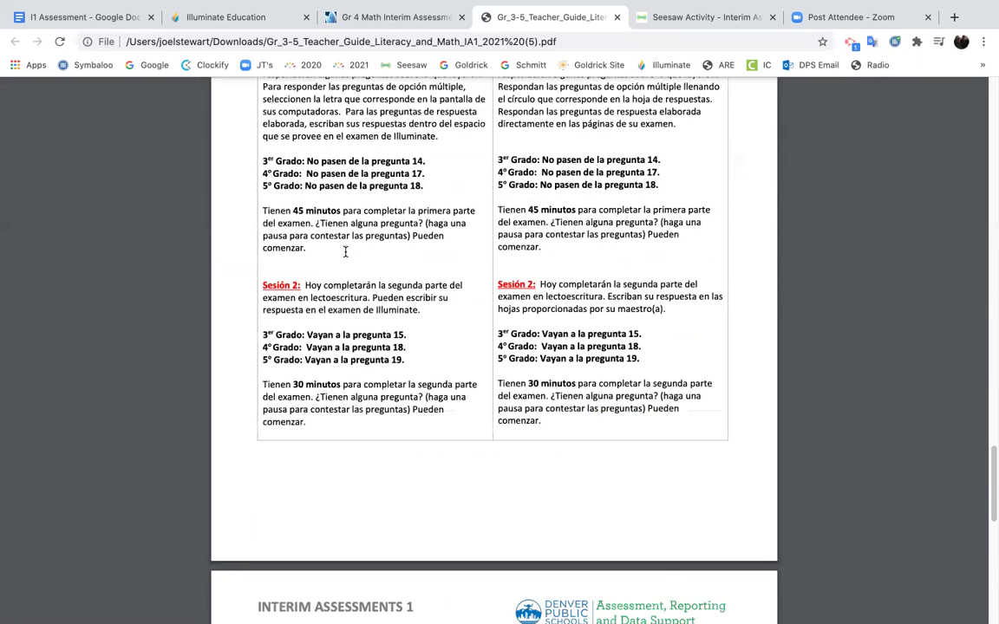
scroll(345, 251, up, 12)
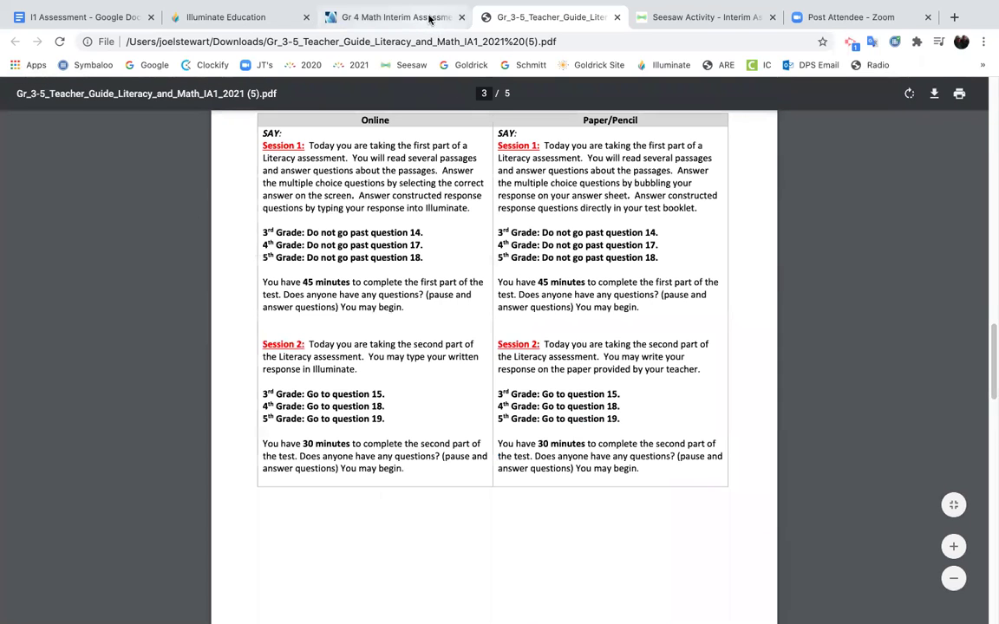
click(618, 17)
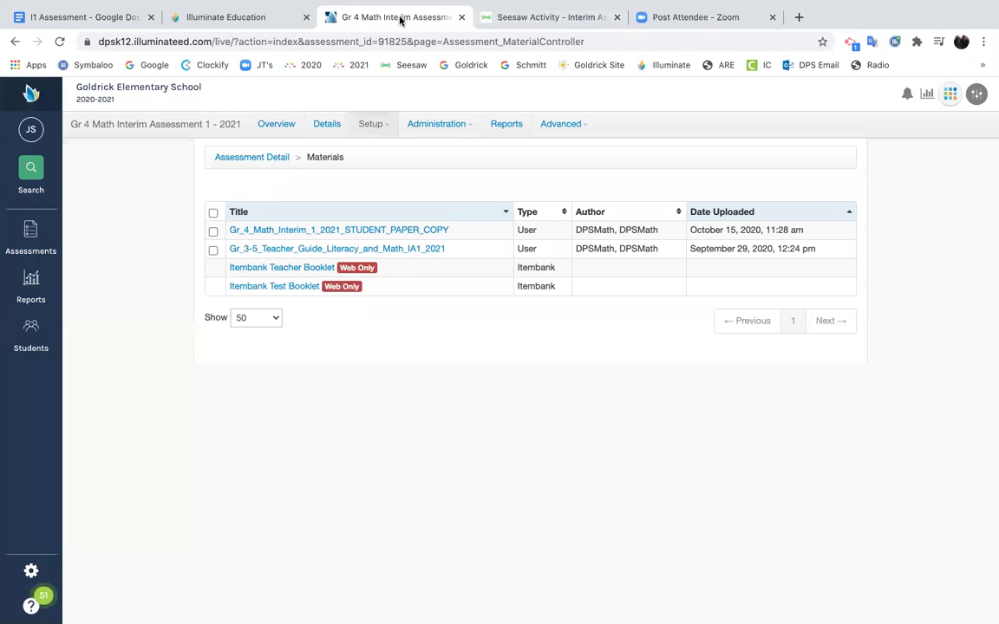
- Return to the assessment's overview, dismiss the missing-responses dialog, and open the online testing administrations
click(276, 125)
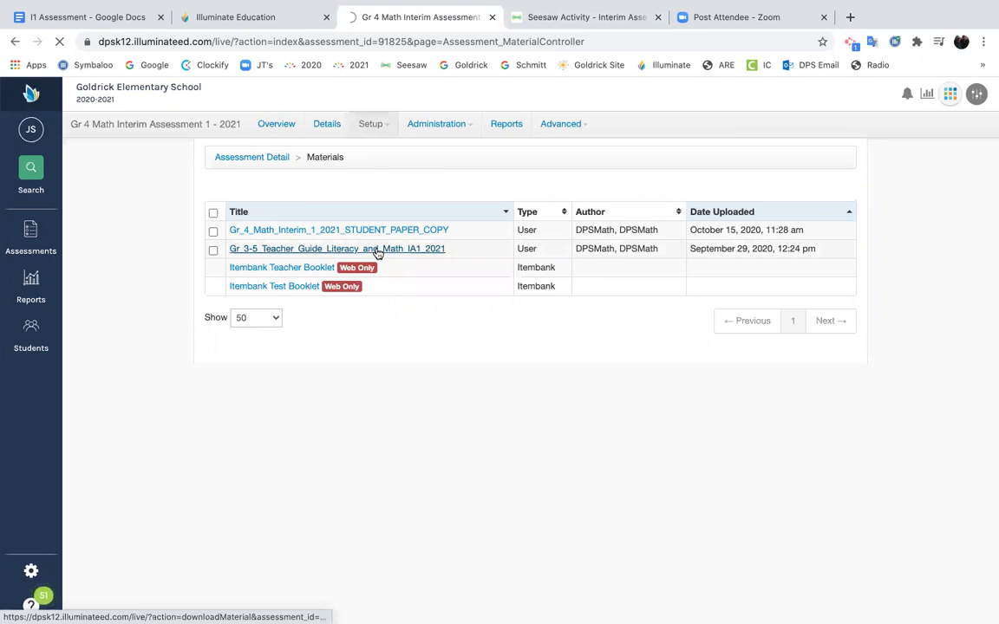
click(278, 127)
click(684, 549)
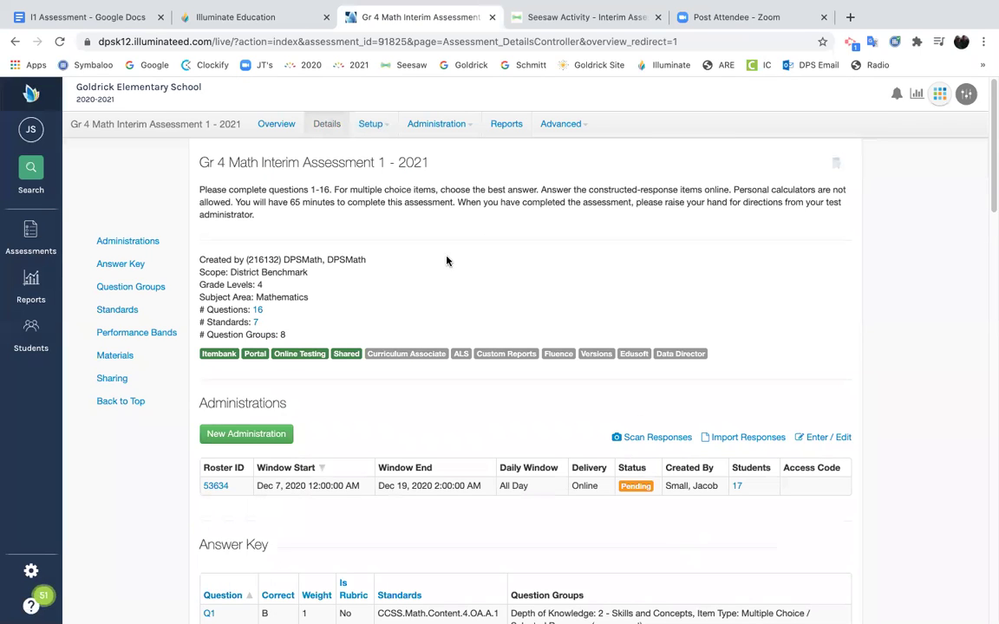
click(450, 125)
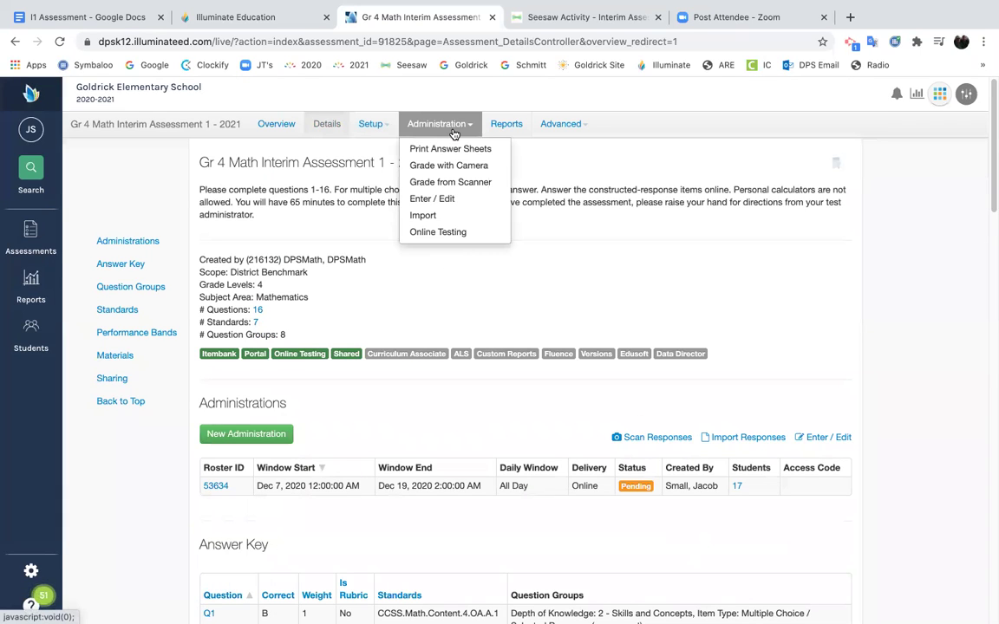
click(464, 233)
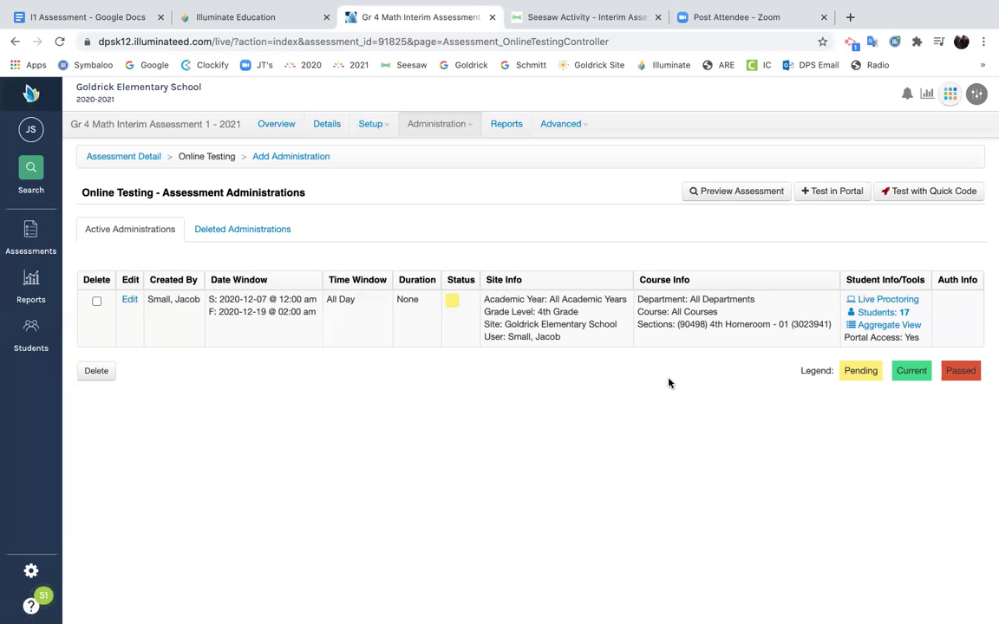
- View the administration's student list and its Live Proctoring dashboard, and return to the Illuminate home page
click(878, 314)
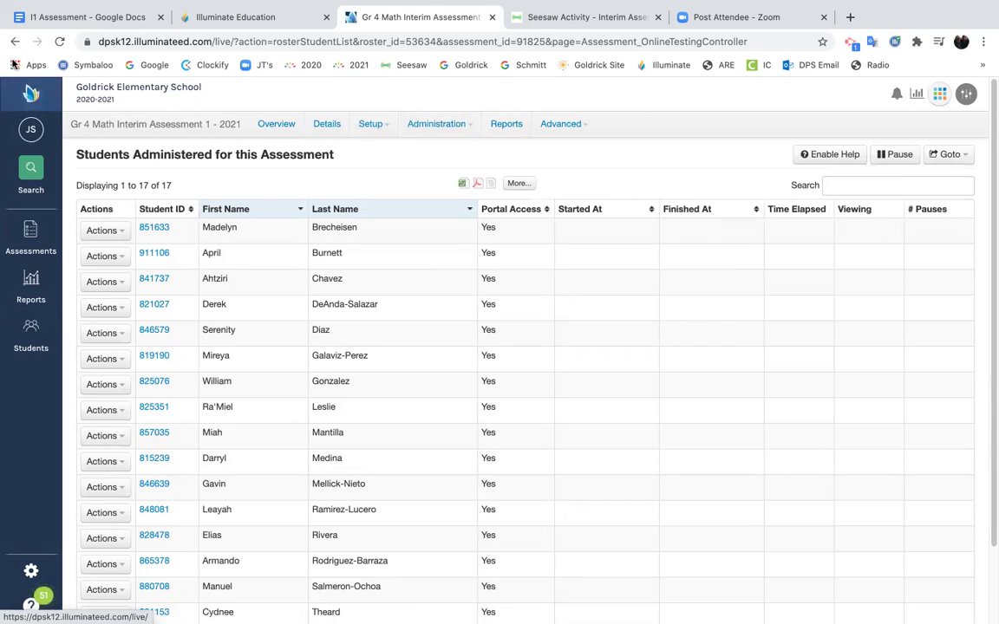
click(15, 41)
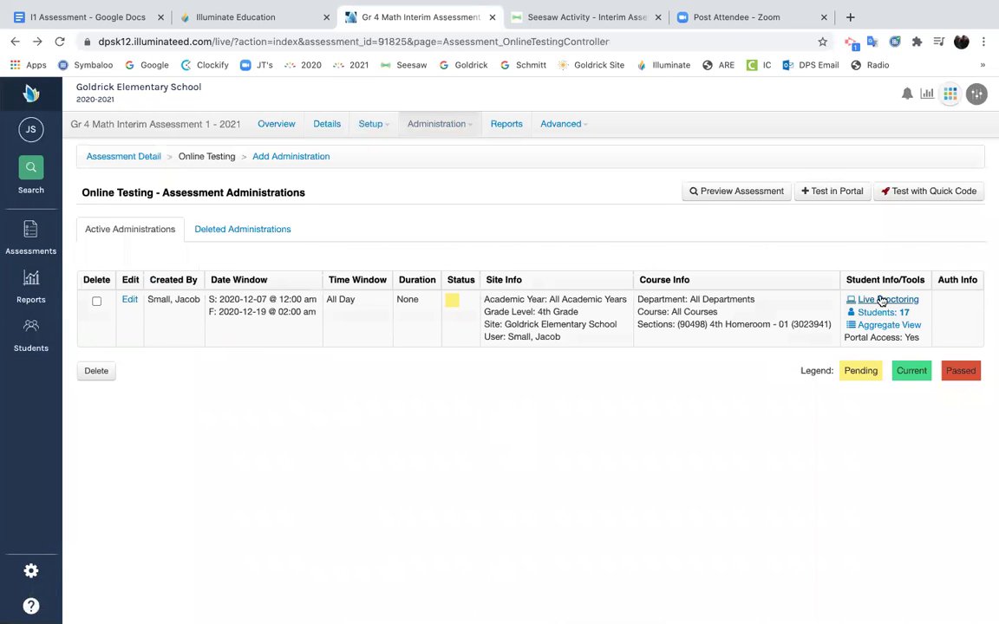
click(883, 301)
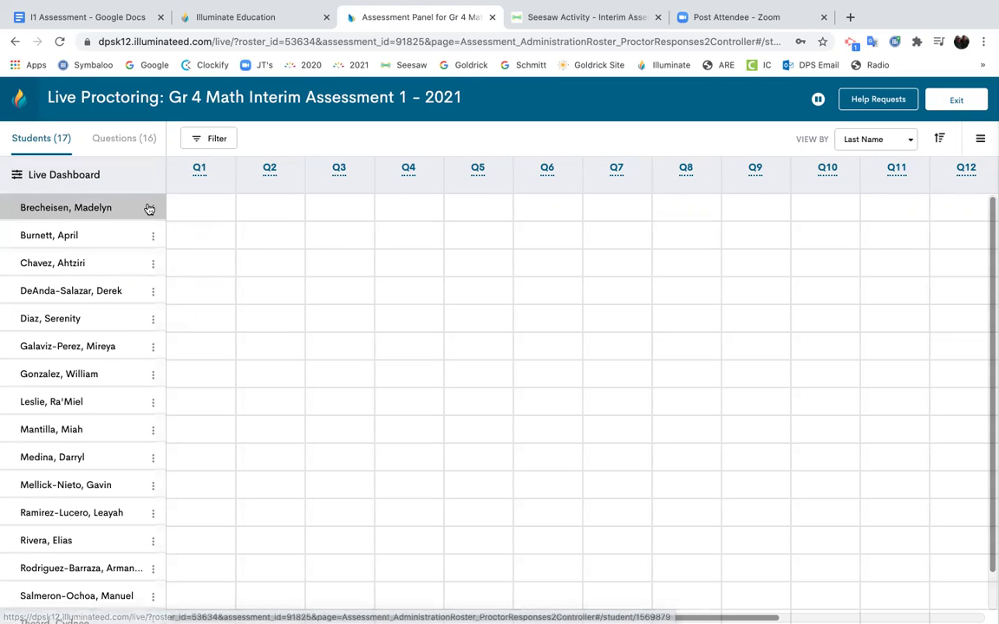
click(21, 106)
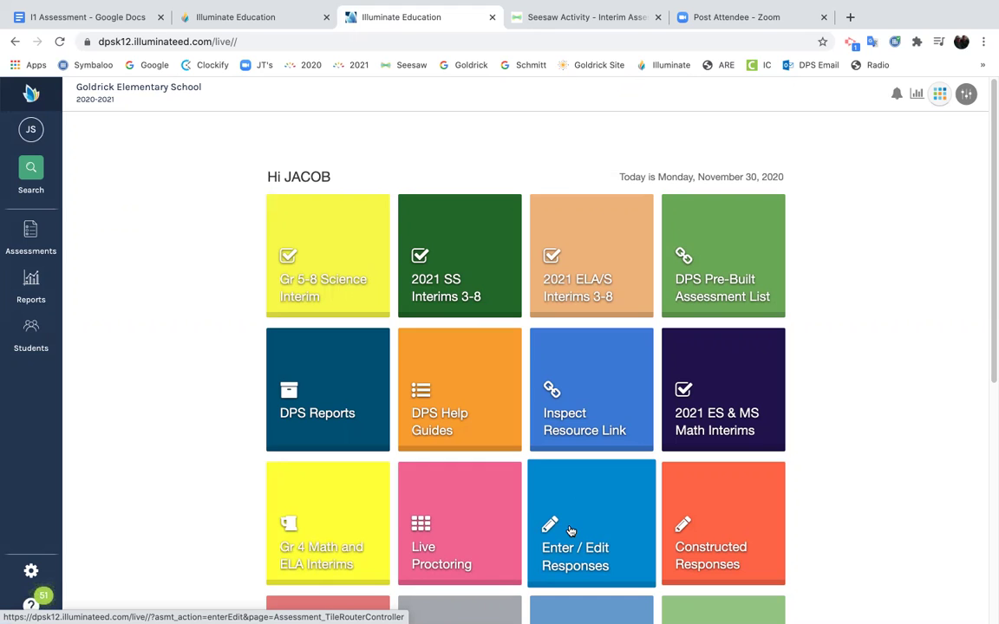
- Open Gr 4 Math Interim Assessment 1 - 2021 from the Gr 4 Math and ELA Interims and dismiss the missing-responses dialog
click(353, 532)
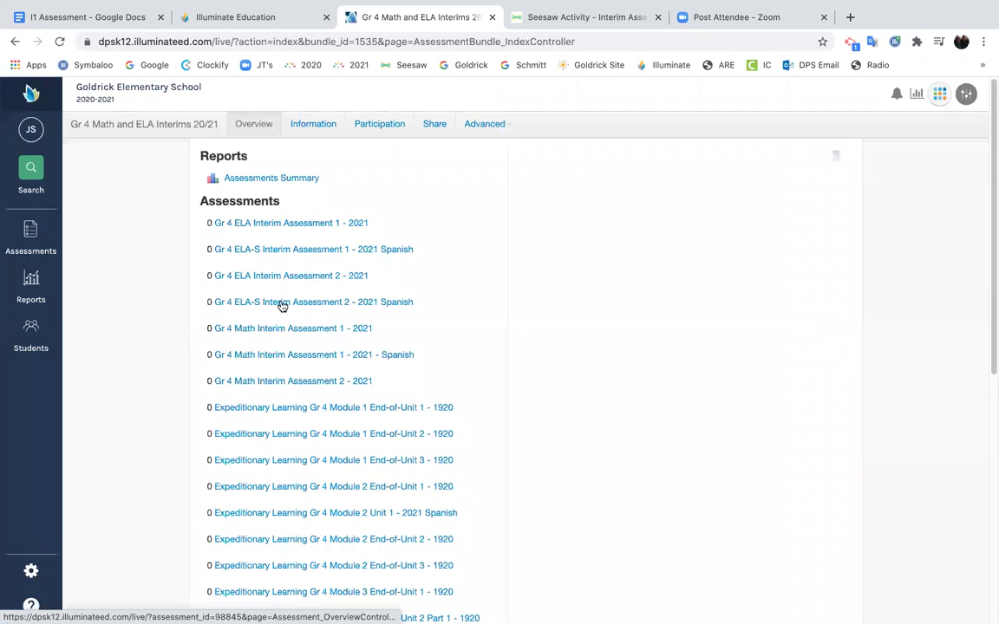
click(286, 330)
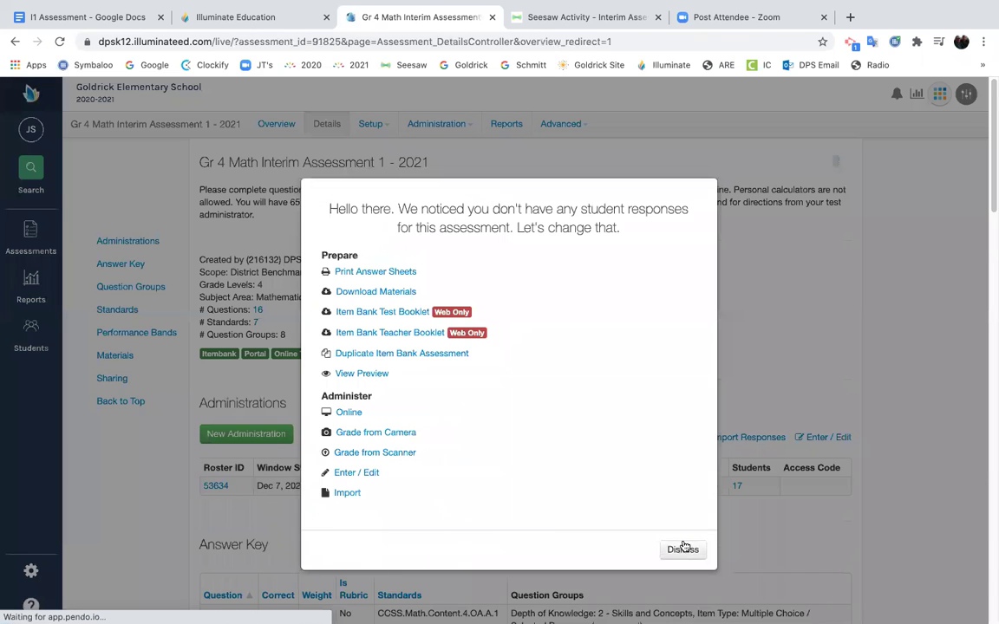
click(683, 549)
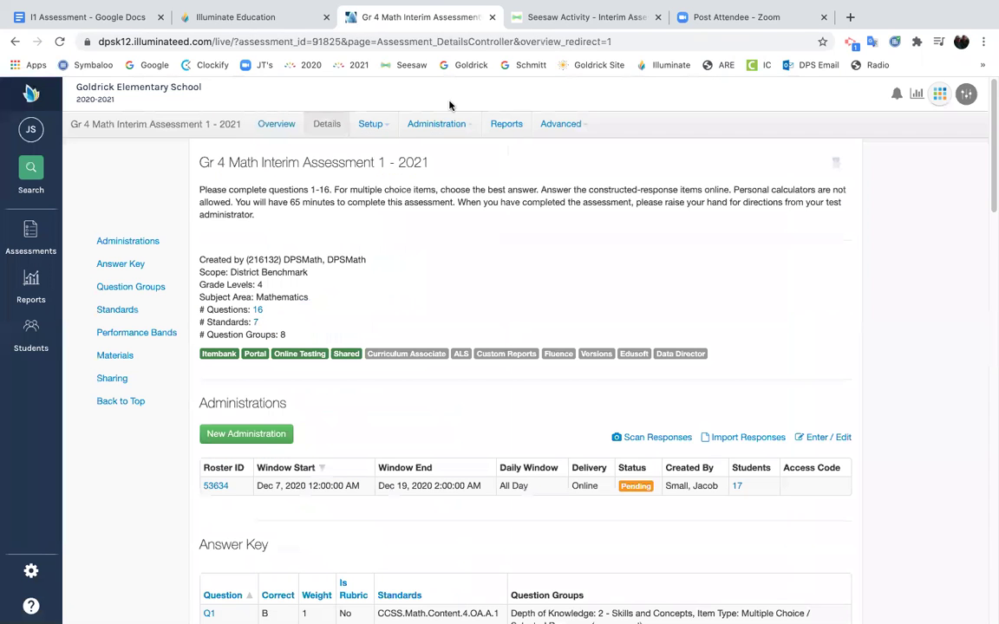
- View the math interim's online testing administrations and open its Enter / Edit page for finding student responses
click(436, 124)
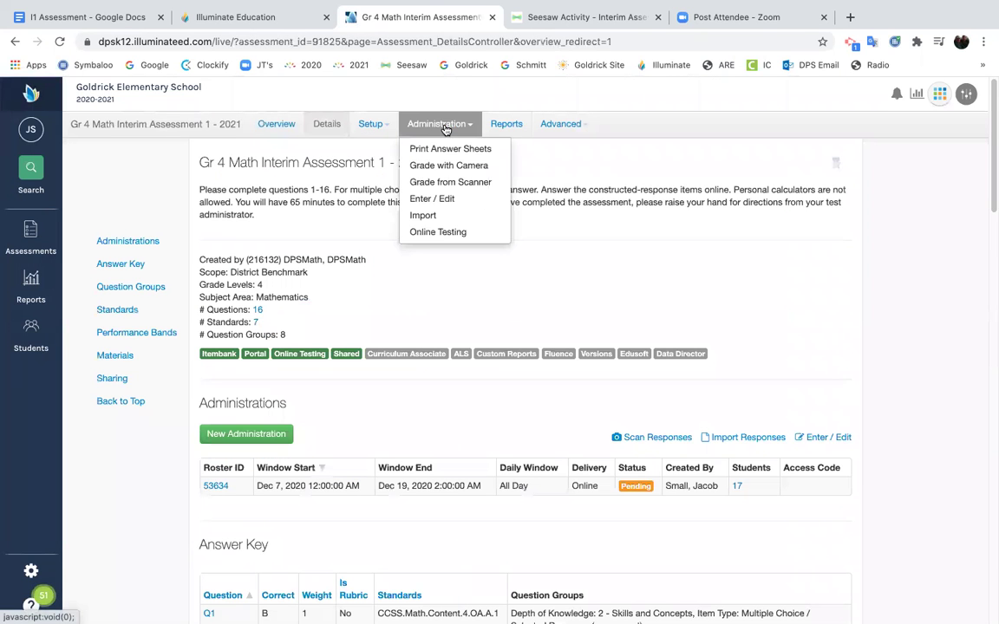
click(456, 235)
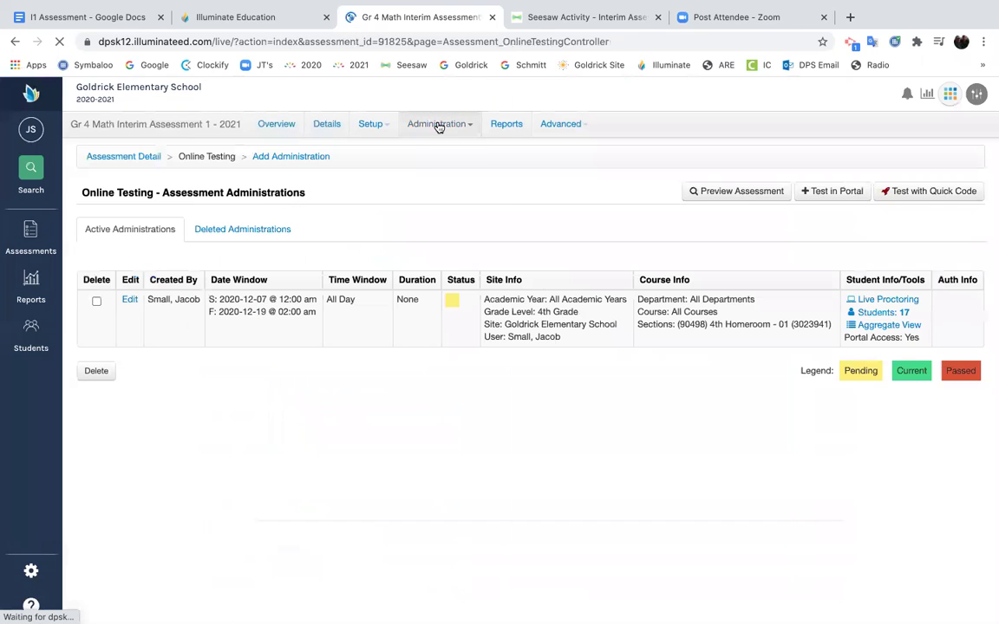
click(438, 126)
click(446, 200)
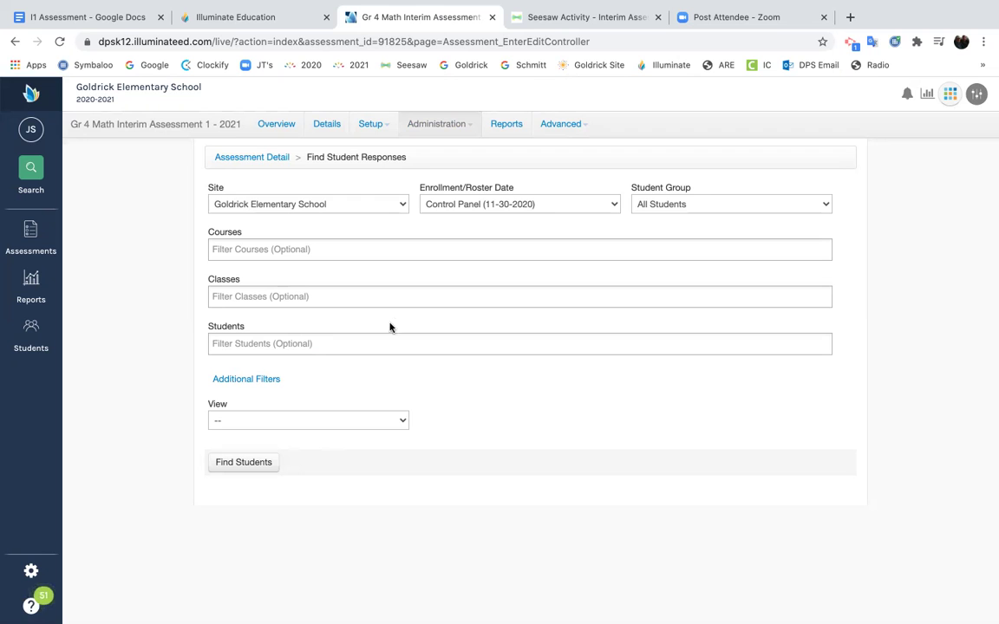
- Switch to the Seesaw activity Interim Assessments Online (English Version), examine its student instructions, sample the audio directions and return to the I1 Assessment outline
click(552, 18)
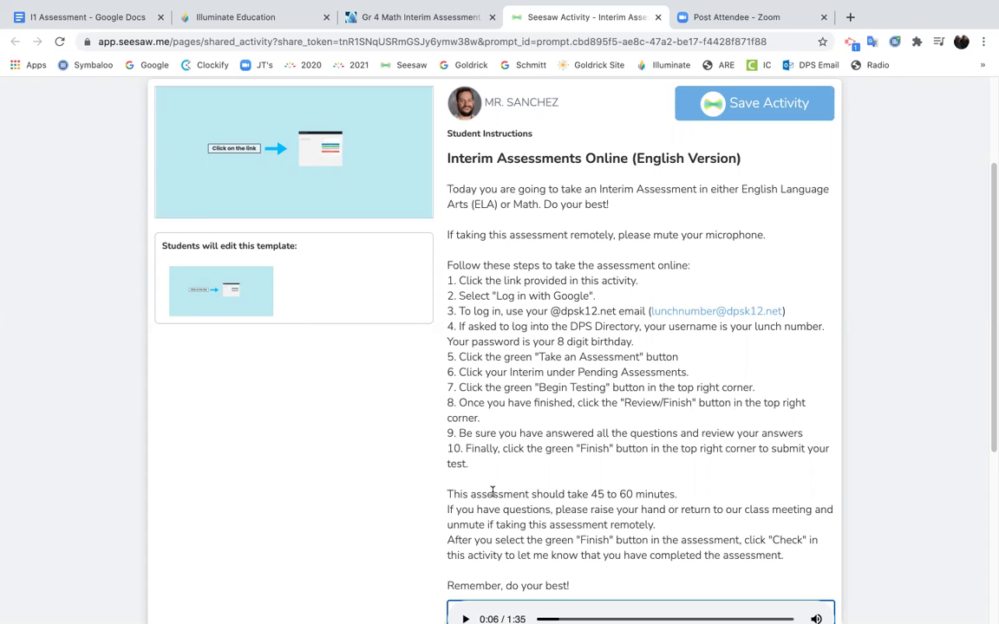
scroll(492, 492, down, 3)
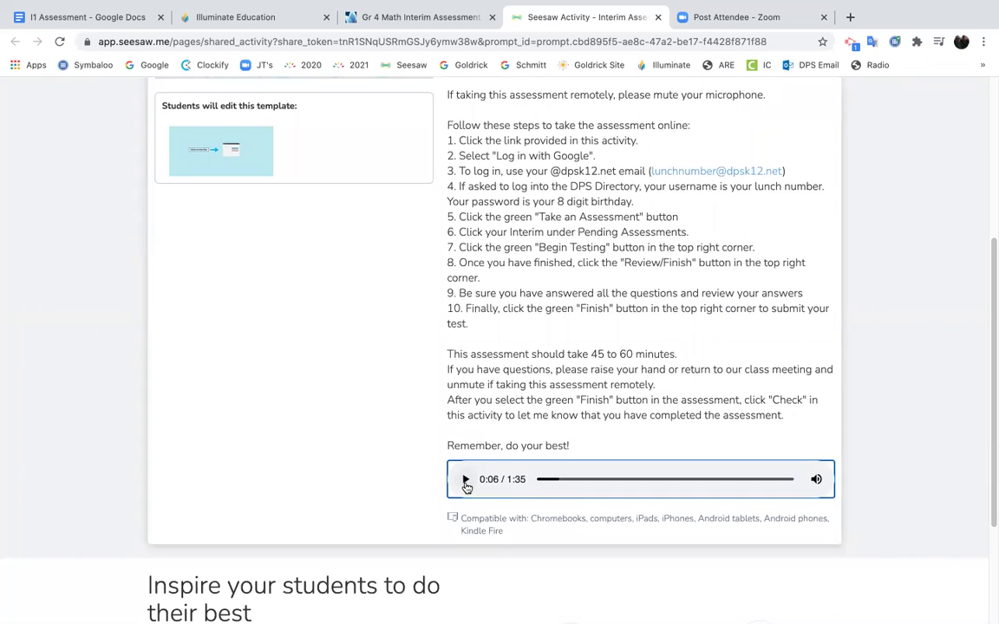
click(465, 480)
drag(553, 481, 512, 486)
click(466, 480)
scroll(322, 355, up, 4)
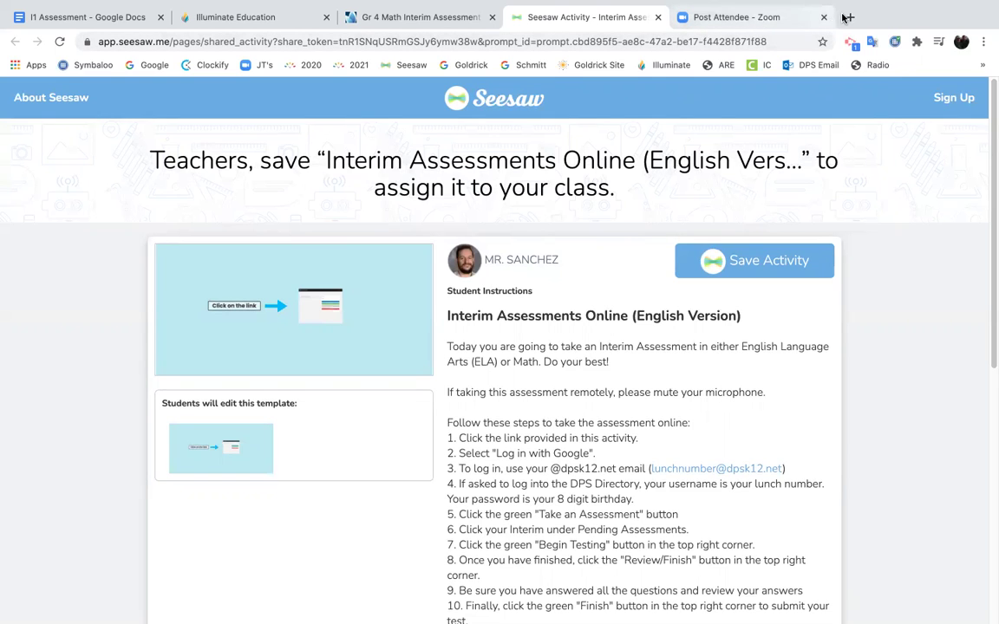
click(113, 19)
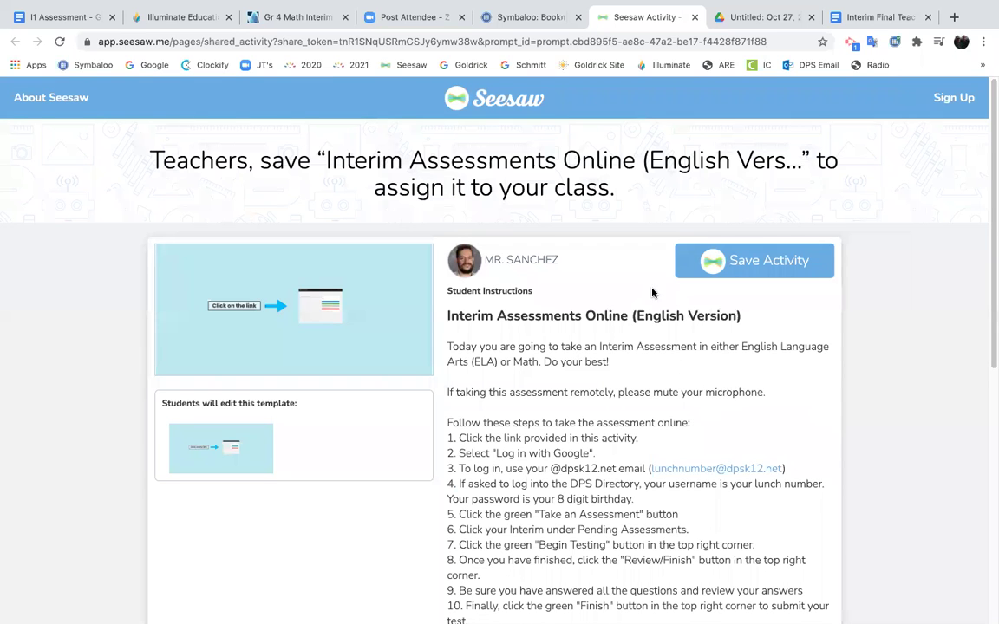
- Watch the Google Drive video Untitled: Oct 27, 2020 8:03 PM.webm in full screen, exit full screen, pause playback and return to the I1 Assessment outline
click(748, 18)
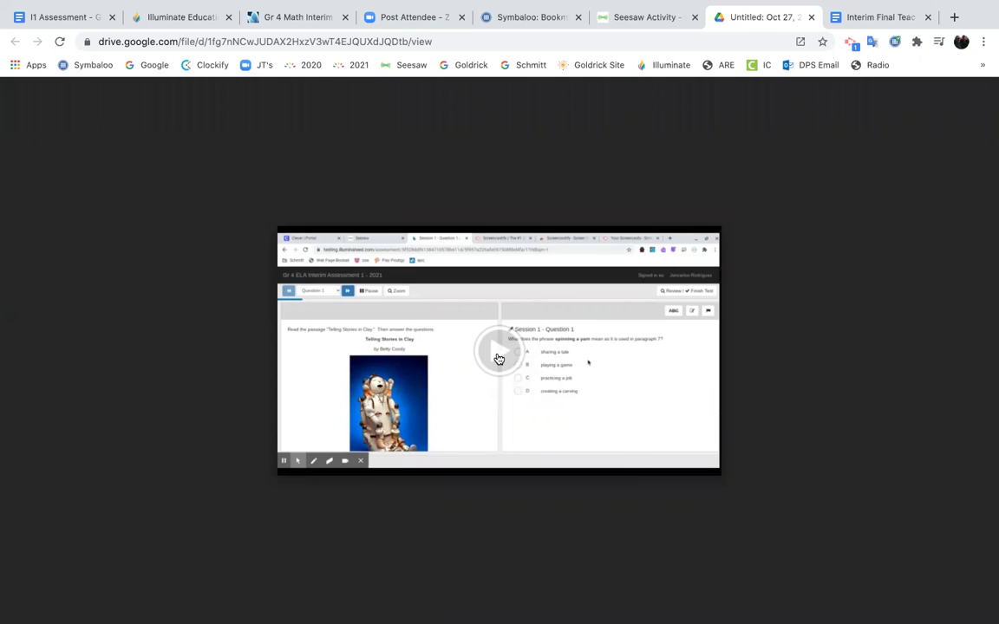
click(499, 360)
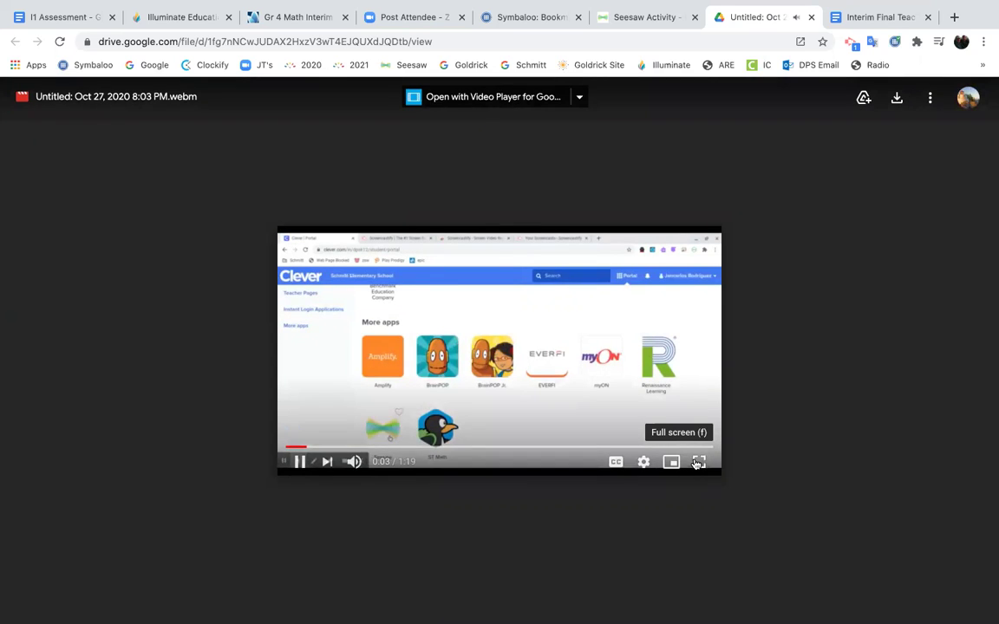
click(698, 462)
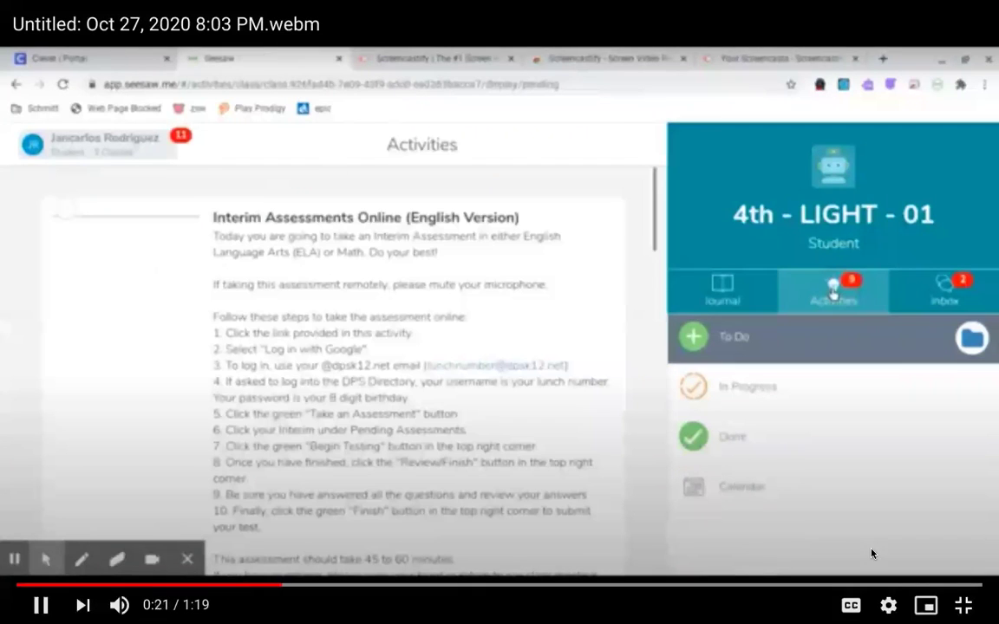
click(960, 607)
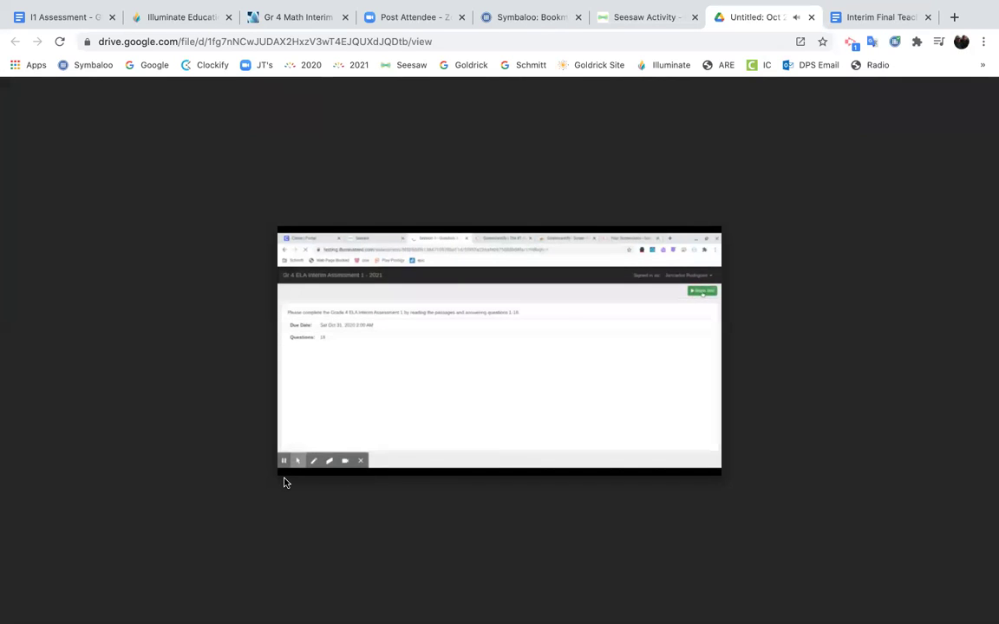
mouse_move(294, 472)
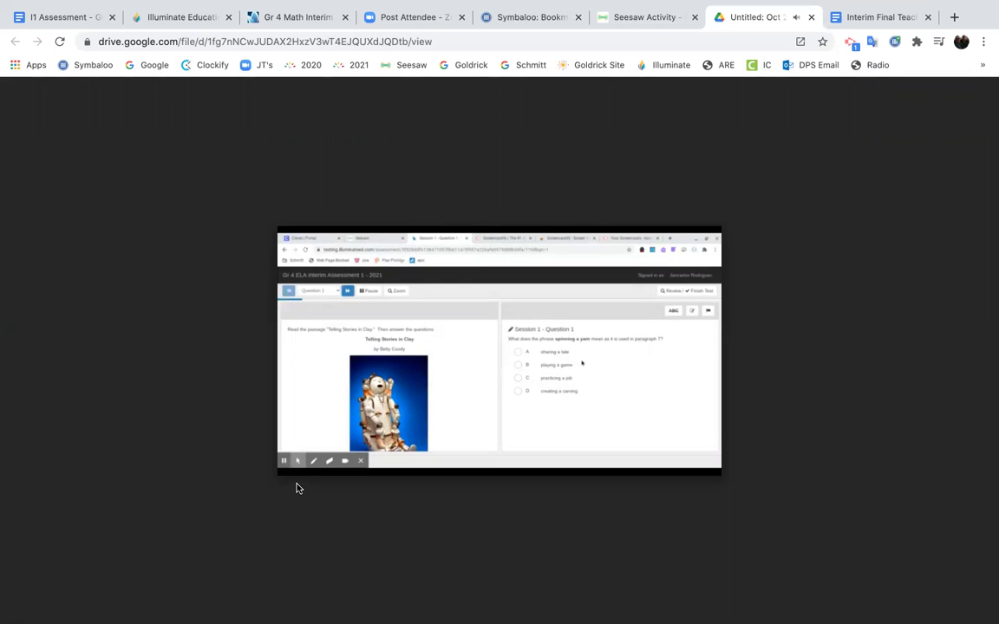
click(299, 466)
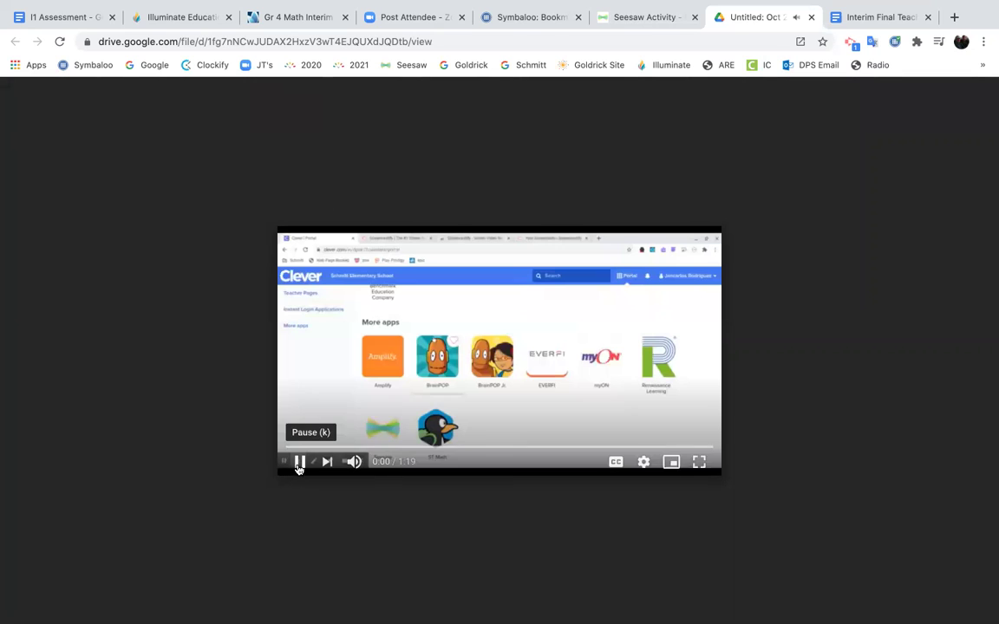
click(299, 462)
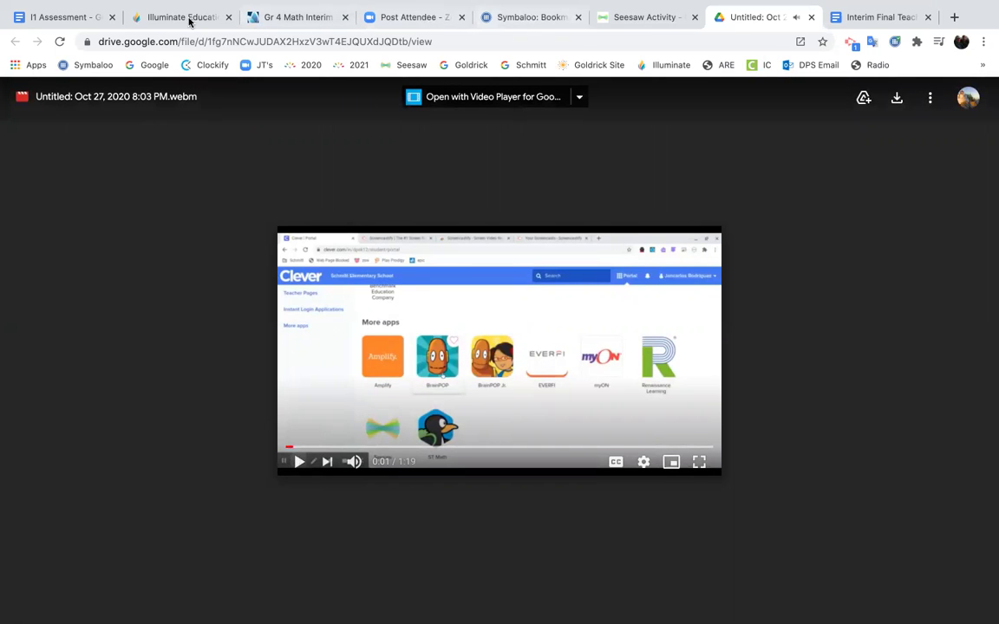
click(74, 17)
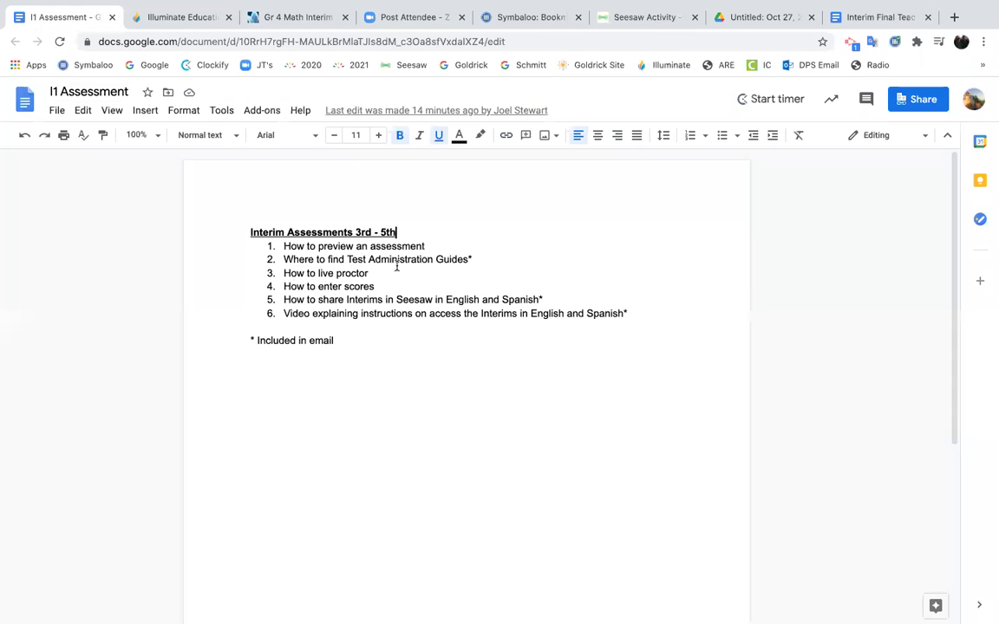